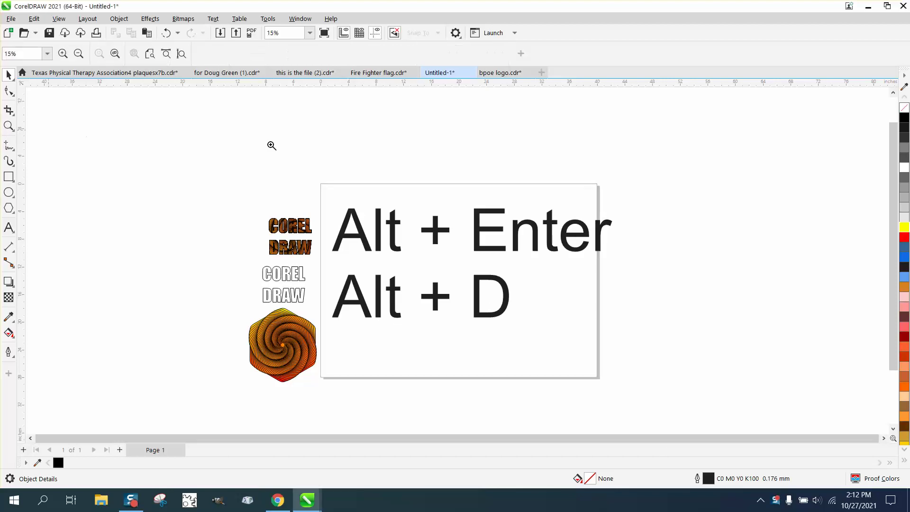
Zoom the view to 24% and delete the orange COREL DRAW group
left_click(582, 360)
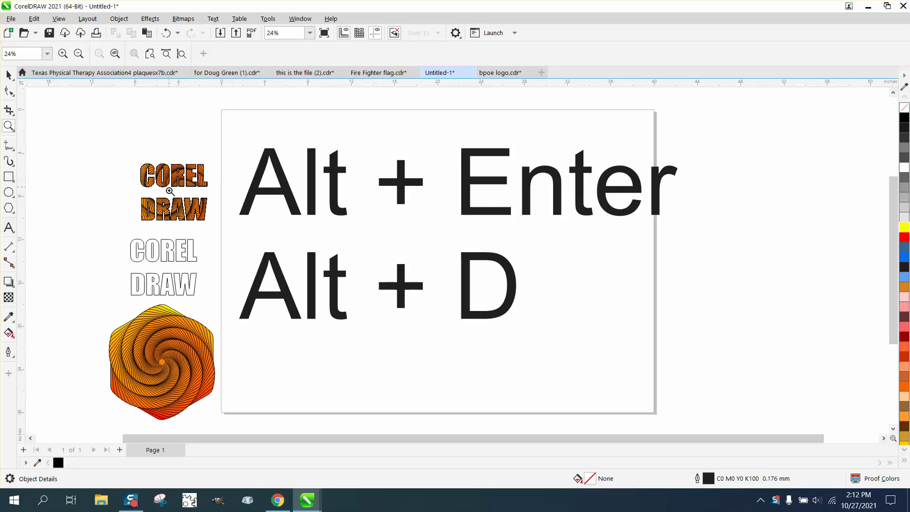
left_click(8, 75)
left_click(155, 179)
key("Delete")
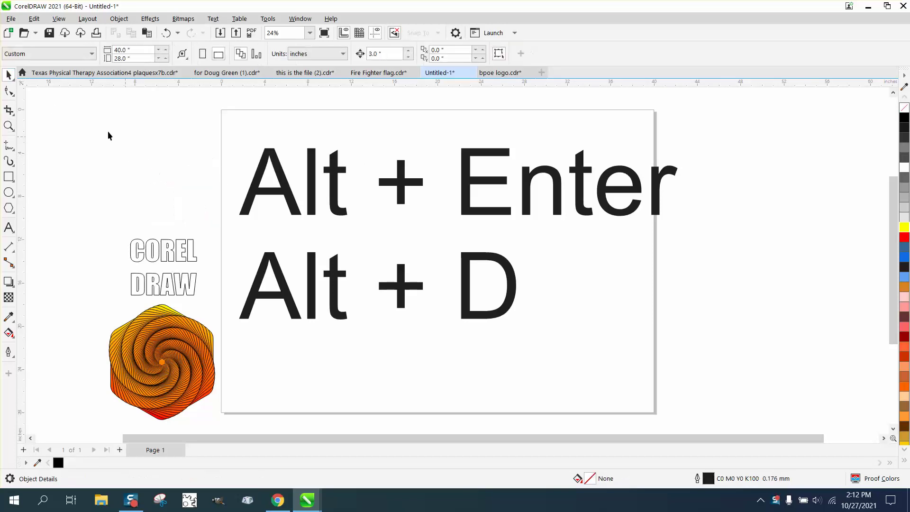
Undo to restore the COREL DRAW group, then show the Window > Dockers submenu
left_click(166, 33)
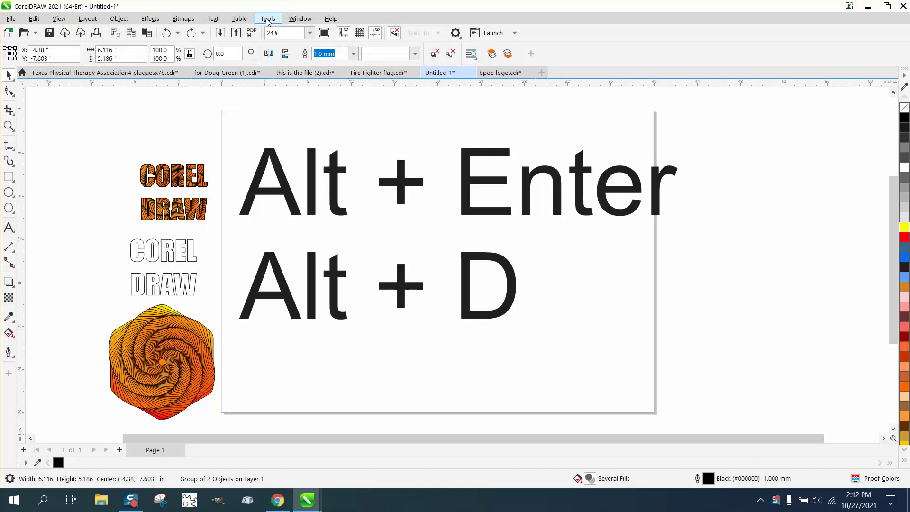
left_click(300, 19)
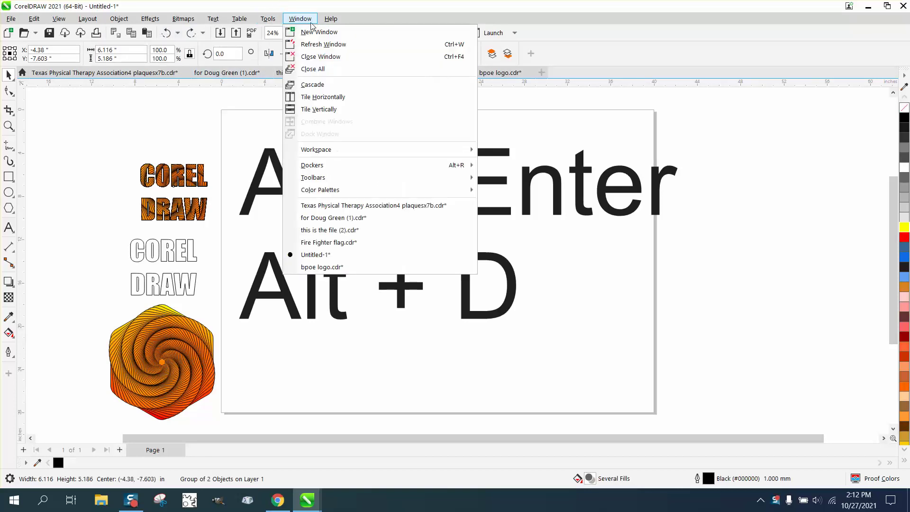
mouse_move(331, 169)
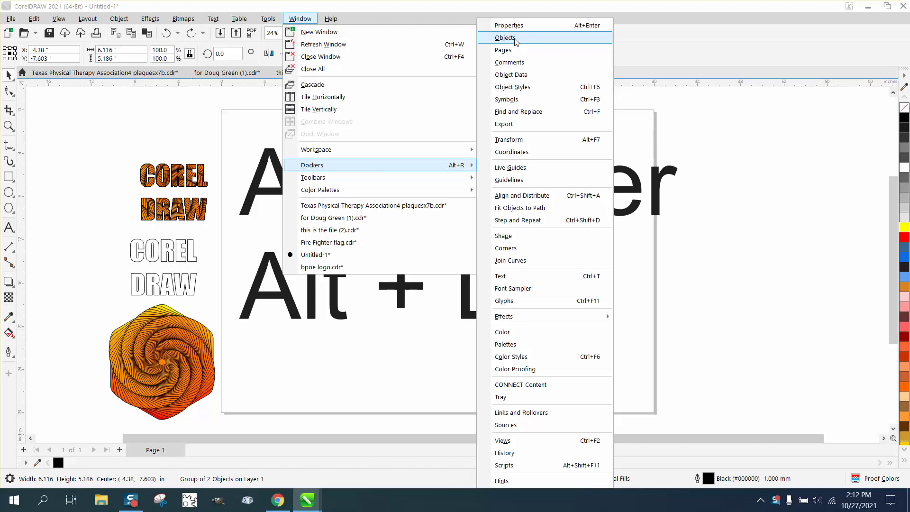
Duplicate Page 1 with its contents as a new Page 2 using Alt+D
left_click(682, 111)
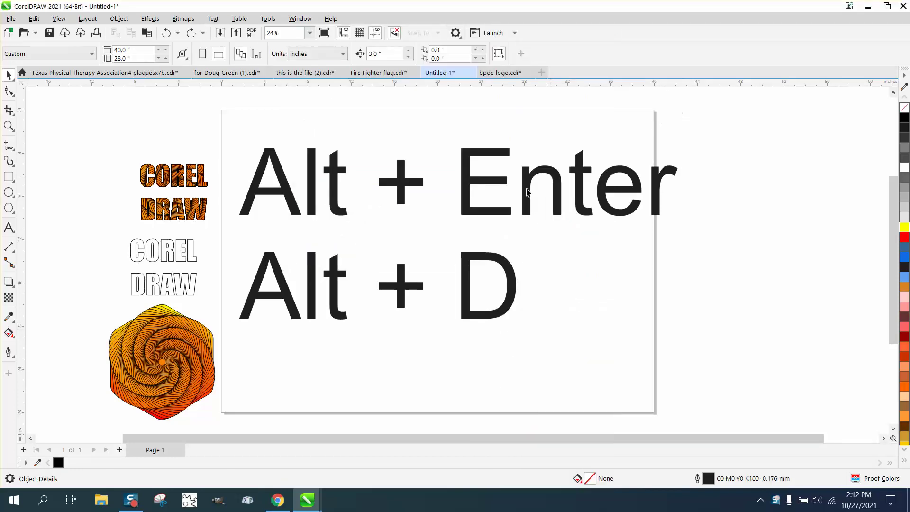
left_click(471, 285)
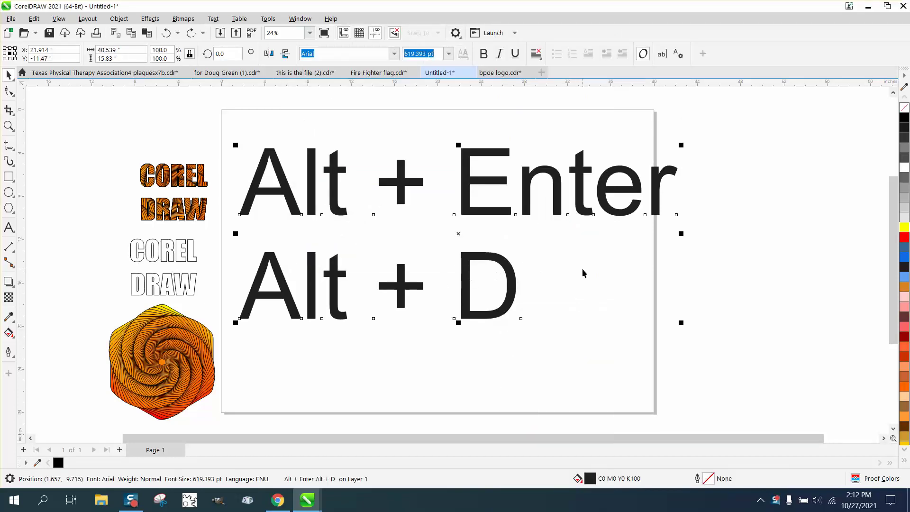
left_click(528, 287)
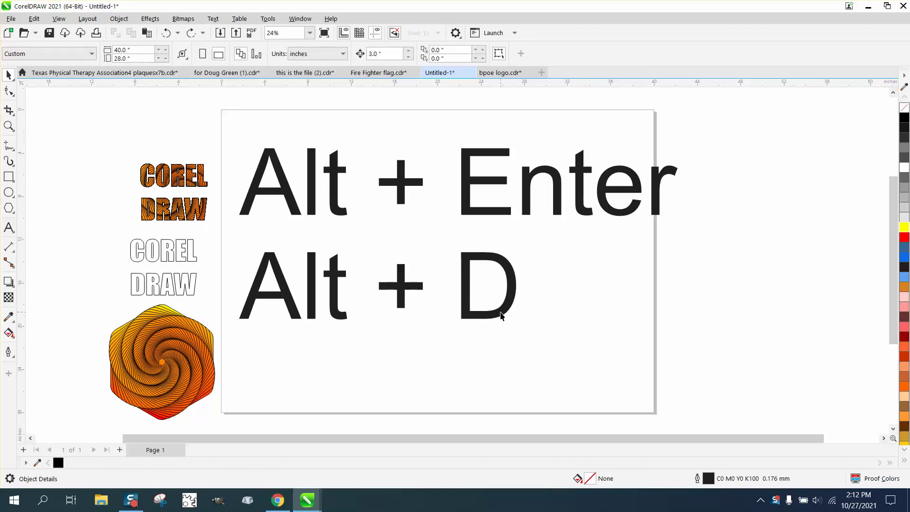
key("alt+d")
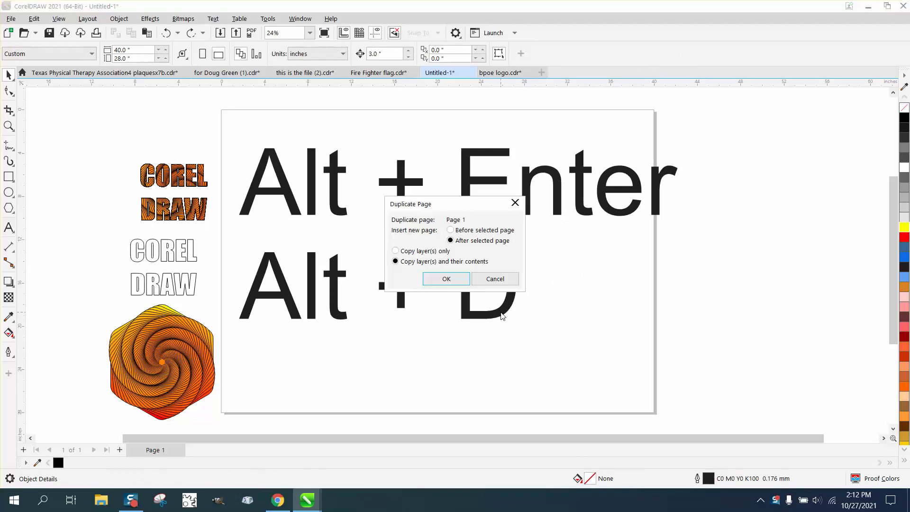
left_click(432, 277)
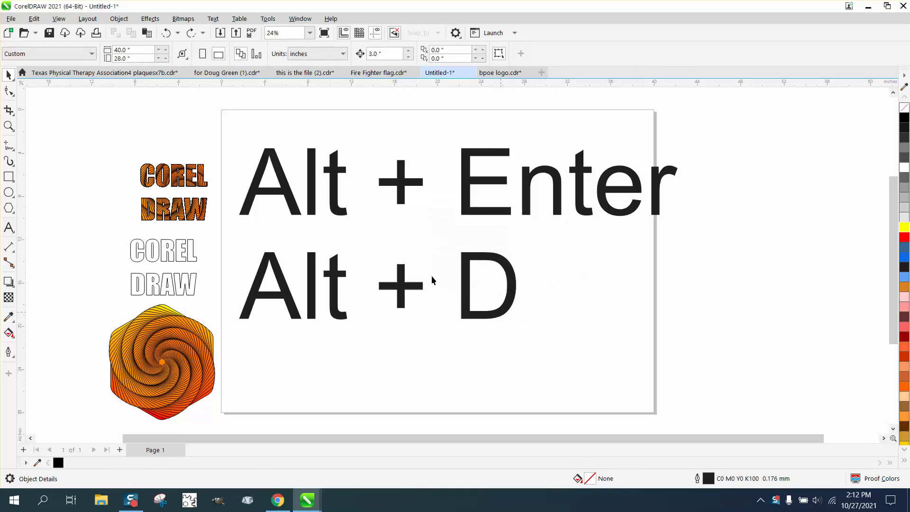
Compare Page 1 and Page 2, then delete Page 2
left_click(164, 453)
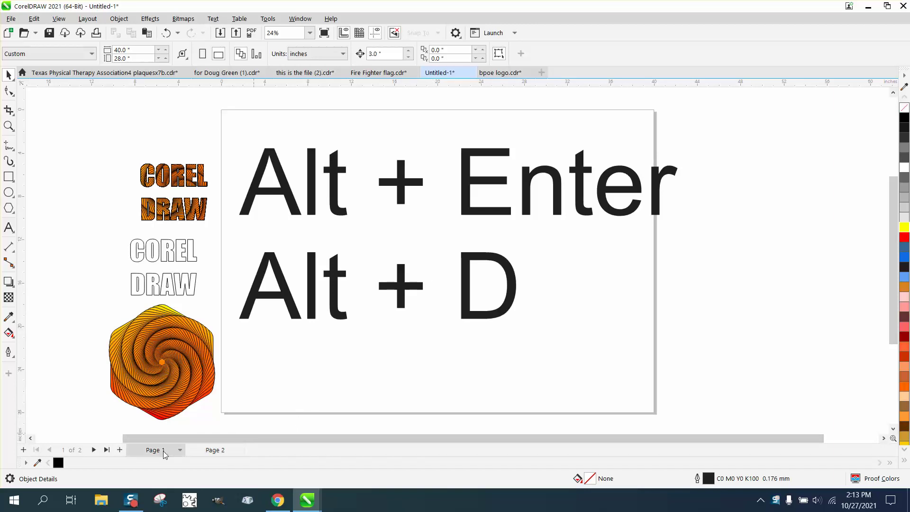
left_click(216, 451)
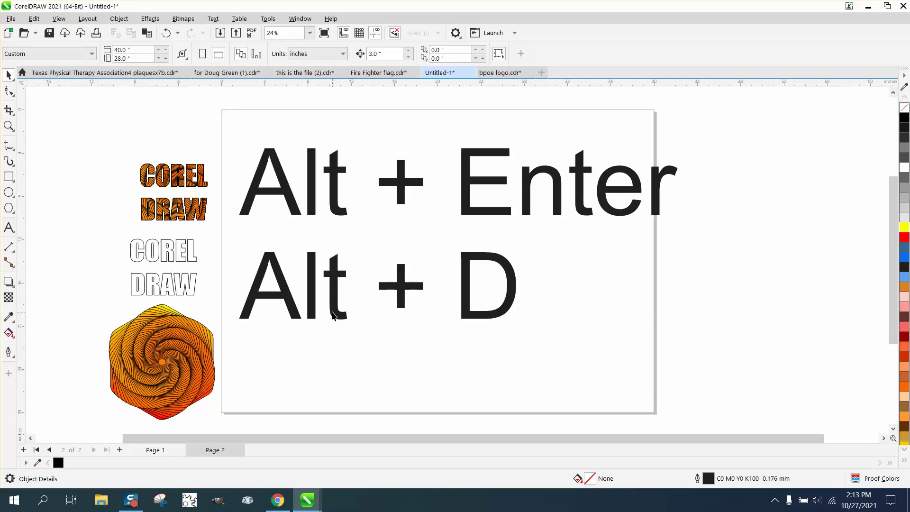
right_click(209, 451)
left_click(244, 431)
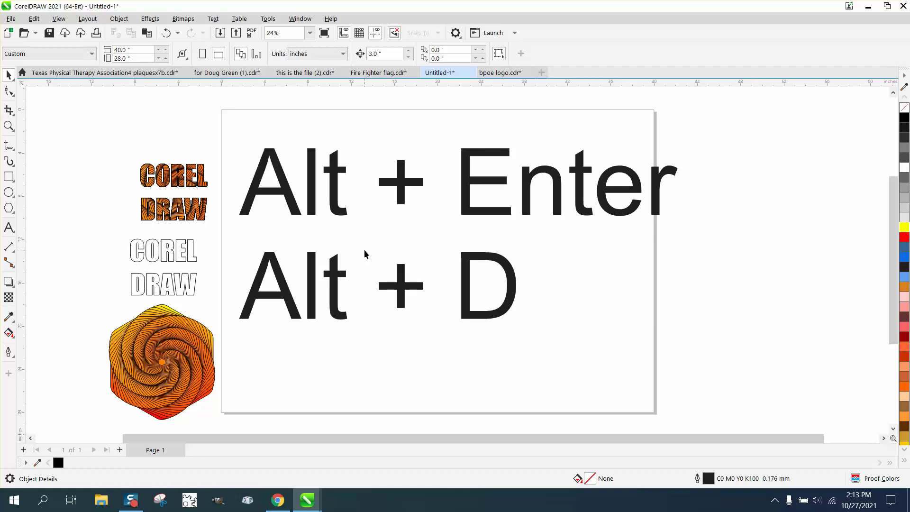
key("alt+Return")
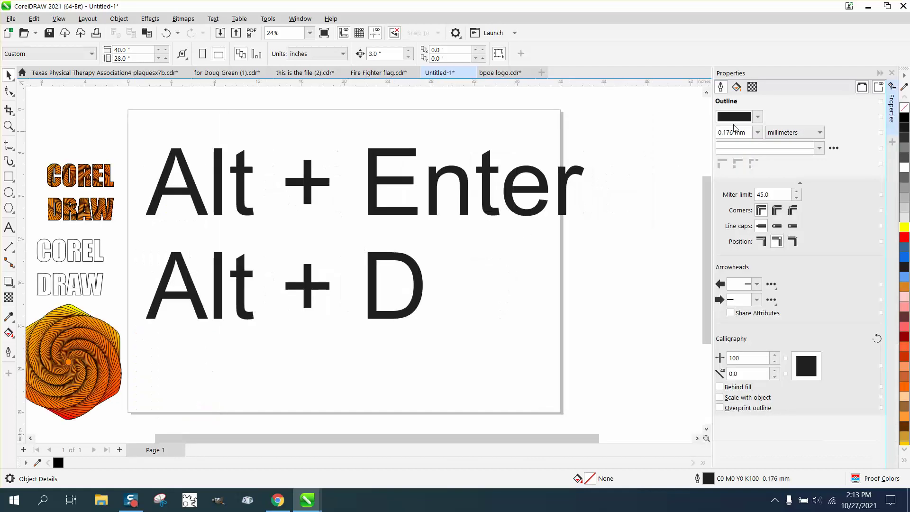
left_click(892, 72)
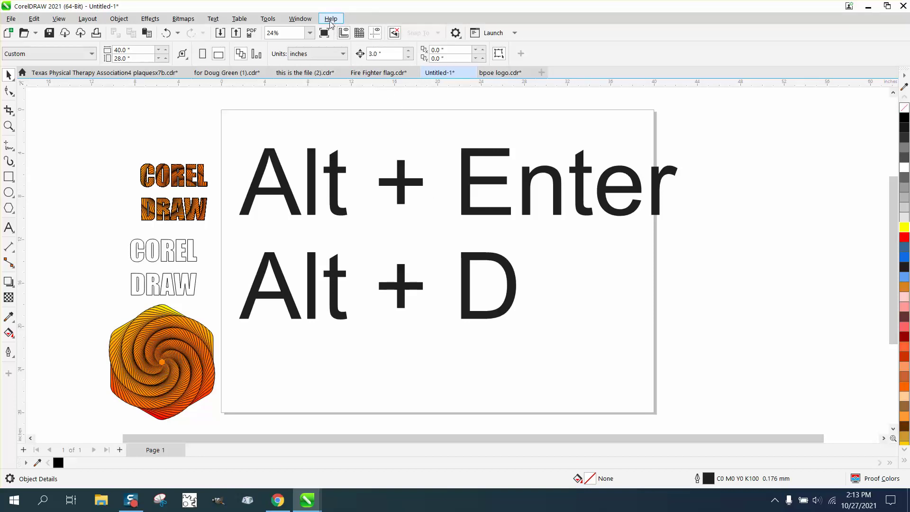
left_click(268, 20)
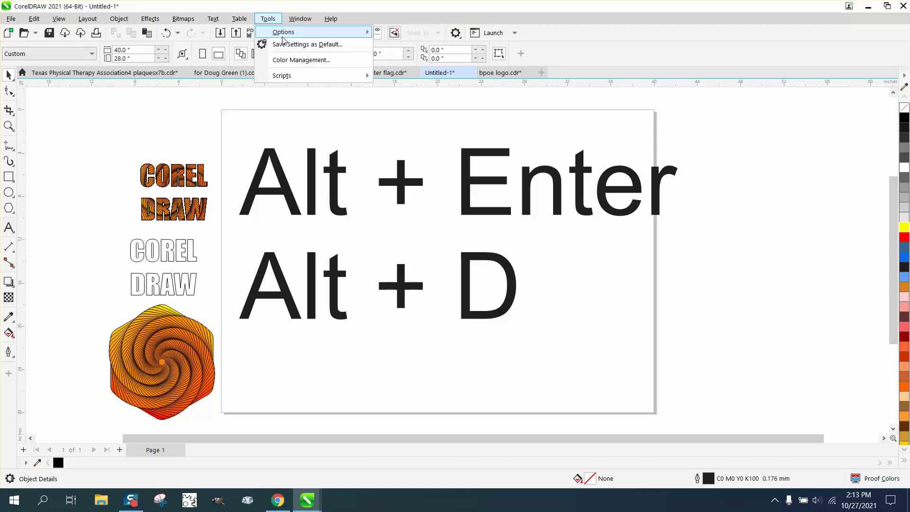
mouse_move(285, 33)
left_click(417, 48)
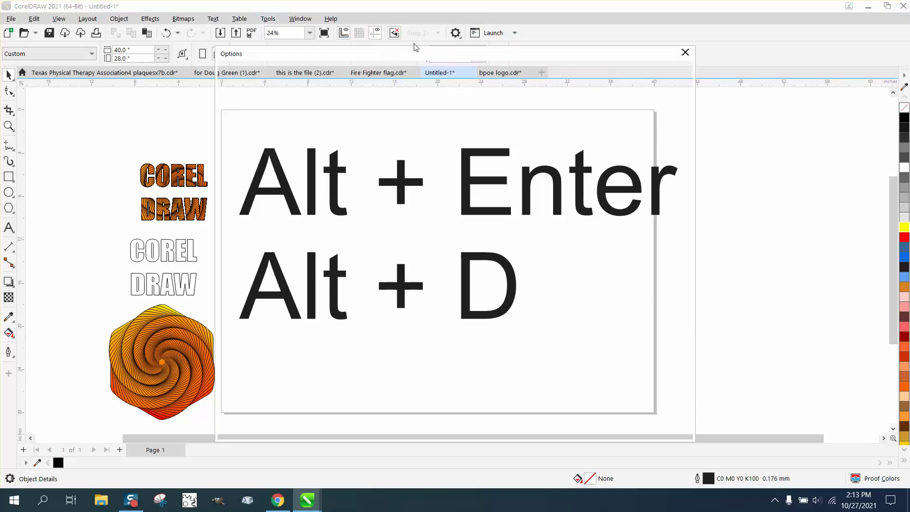
left_click(389, 115)
type("obe")
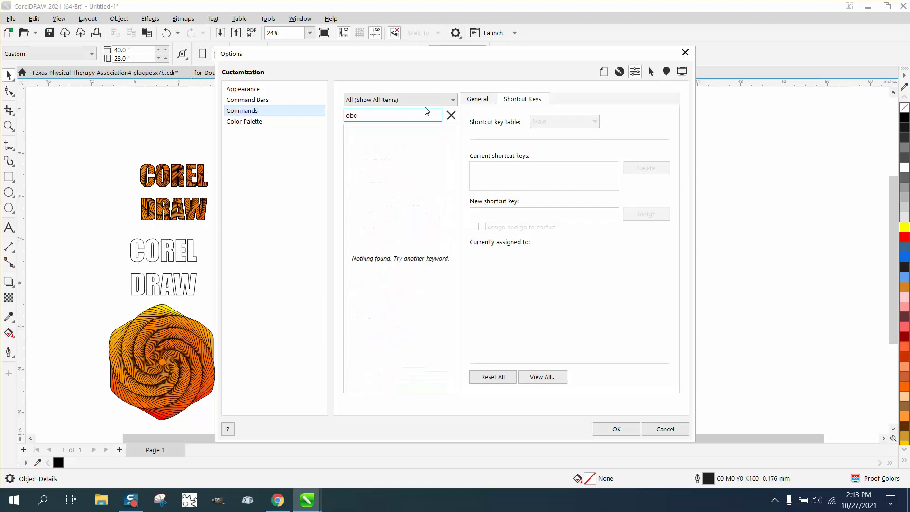
key("BackSpace")
type("e")
type("je")
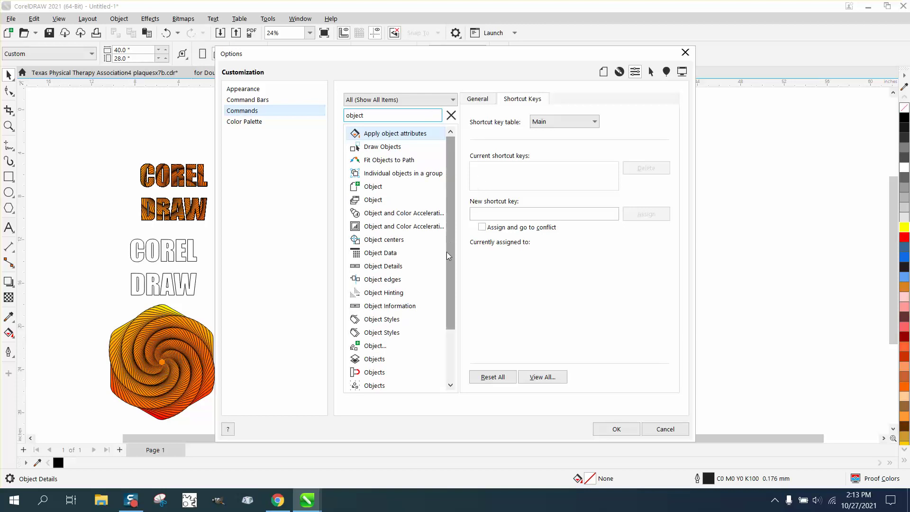
left_click_drag(449, 252, 450, 280)
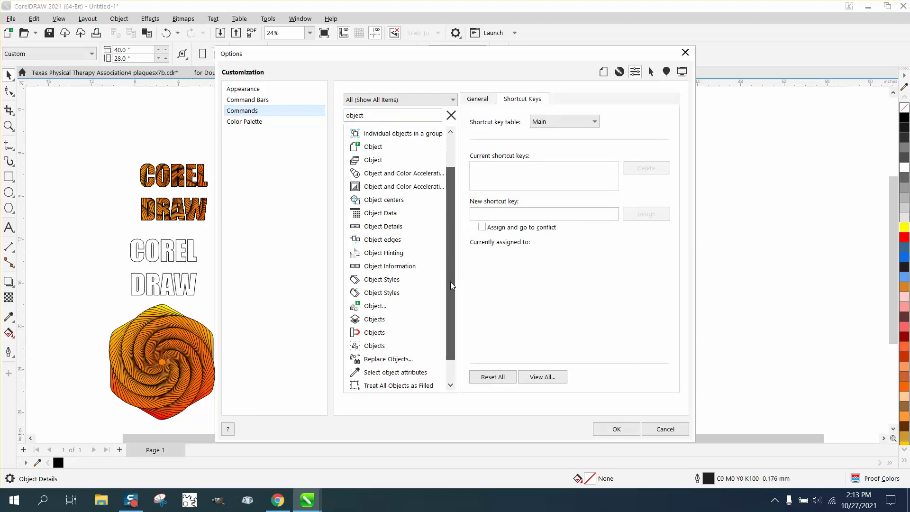
left_click(375, 320)
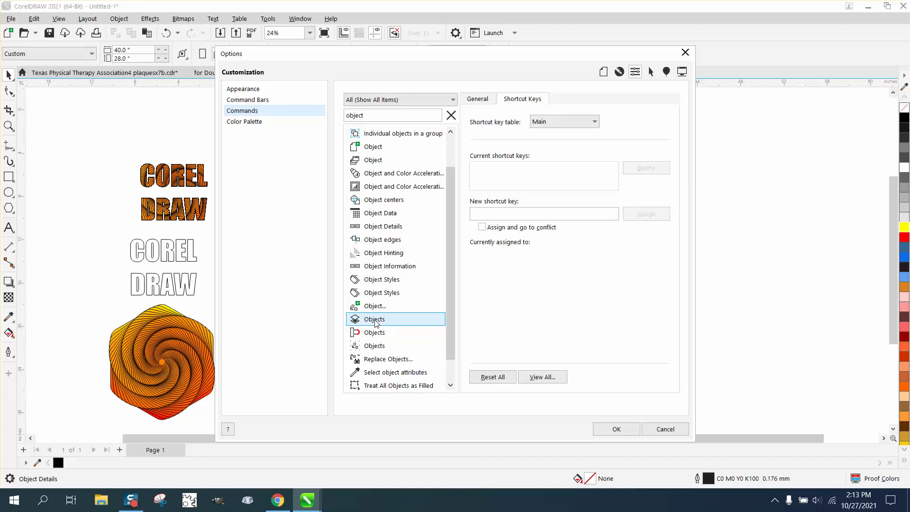
left_click(388, 280)
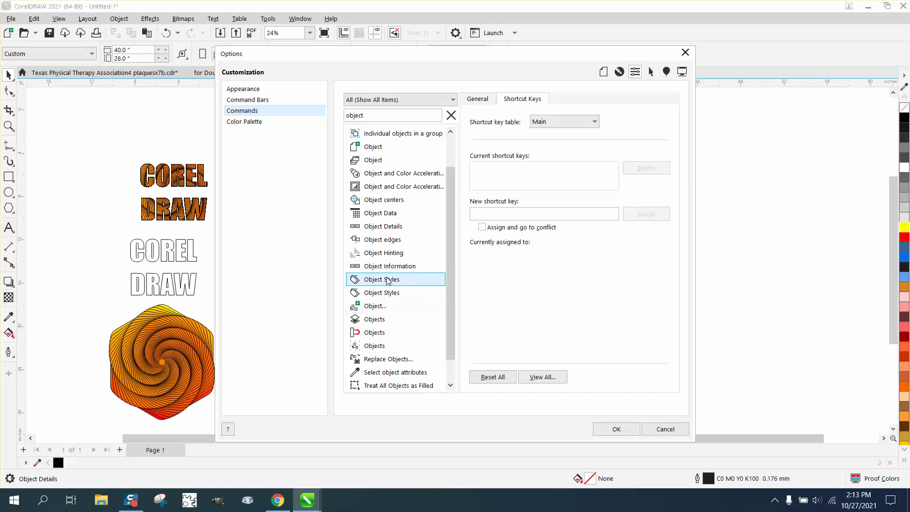
Reopen Options on Commands customization and move the dialog down and left
left_click(667, 430)
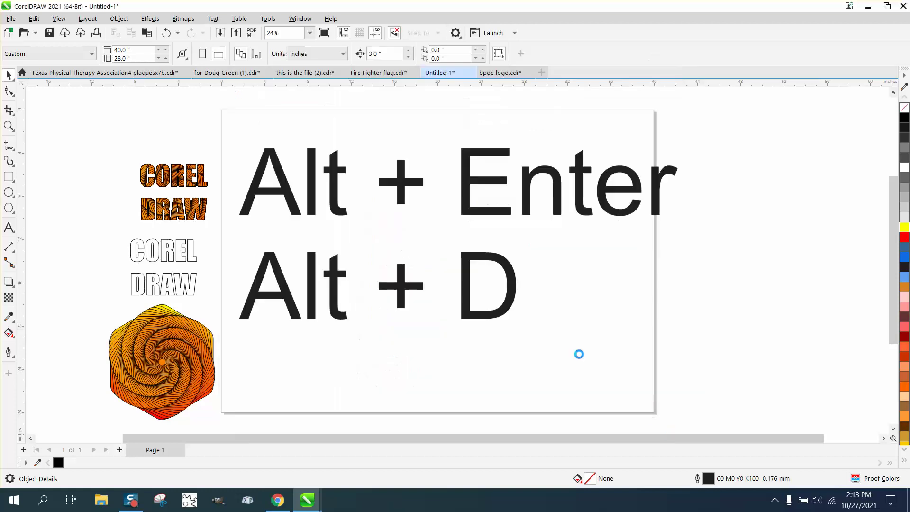
left_click(274, 21)
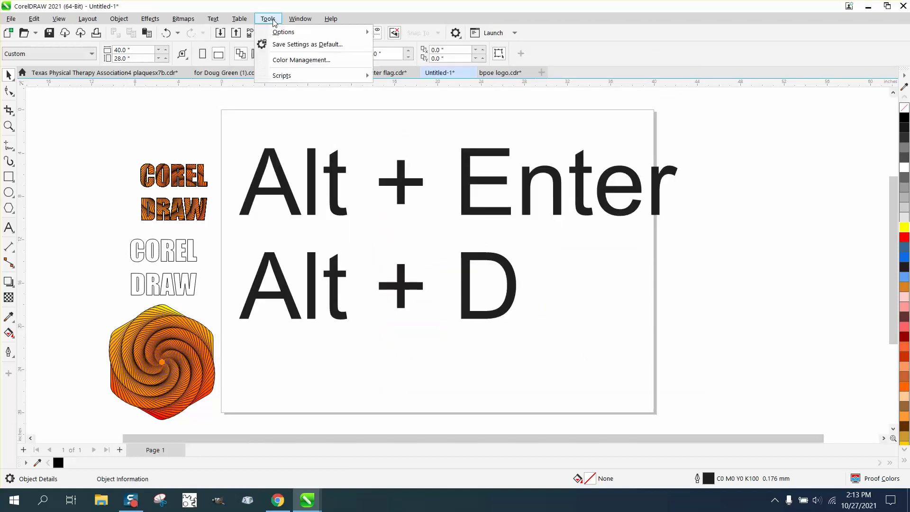
mouse_move(285, 32)
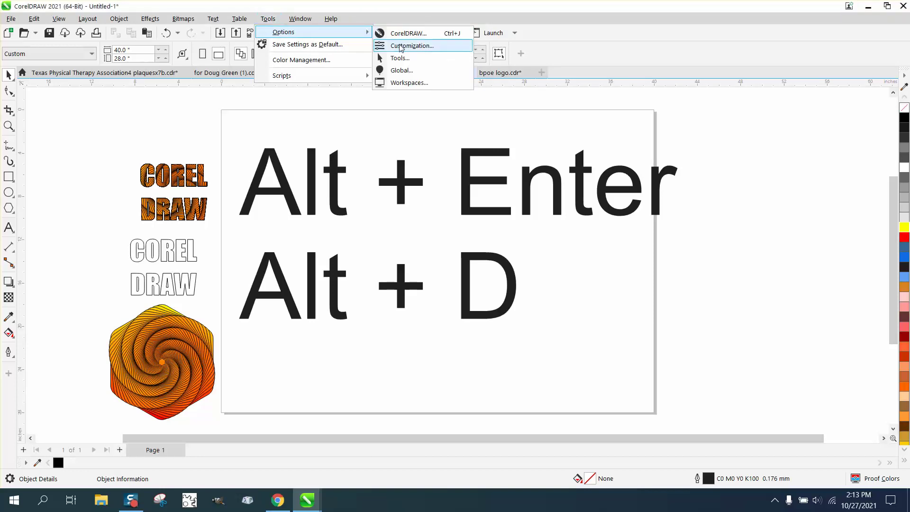
left_click(400, 46)
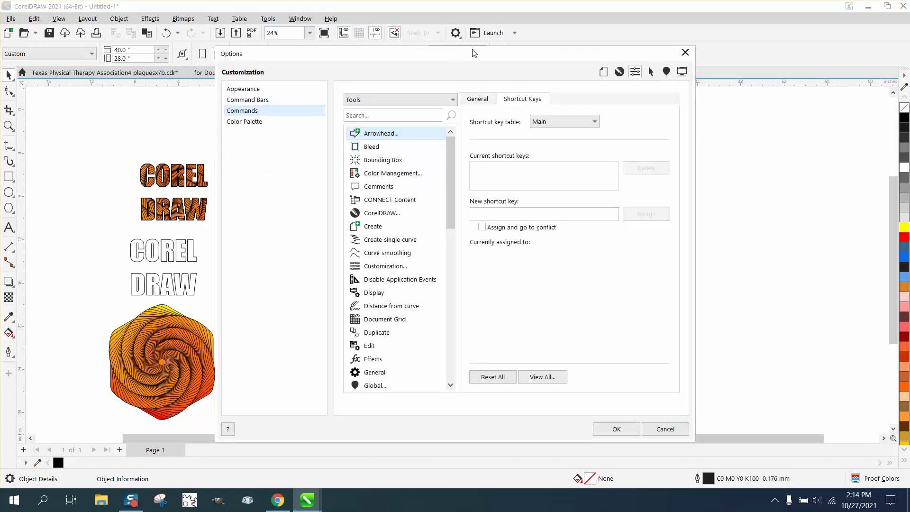
left_click_drag(493, 56, 290, 109)
Locate the Objects command through Window > Dockers > Objects
left_click(299, 19)
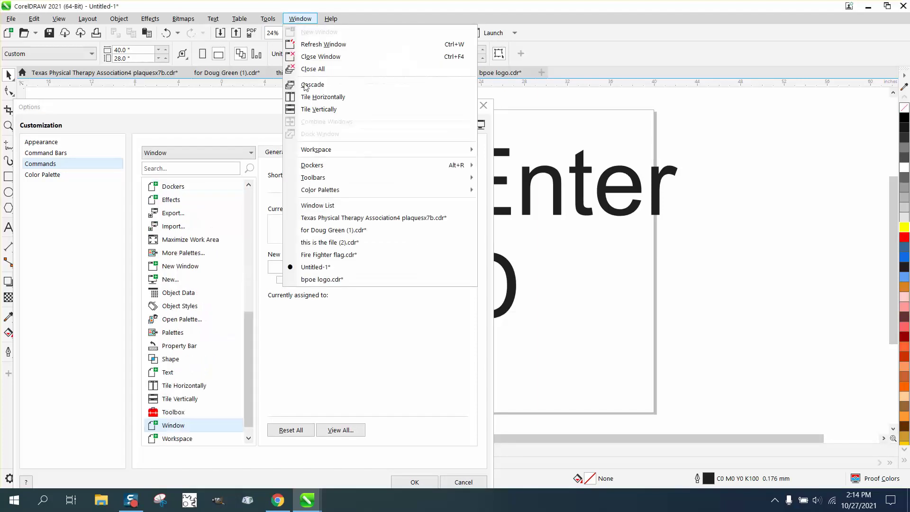
mouse_move(368, 167)
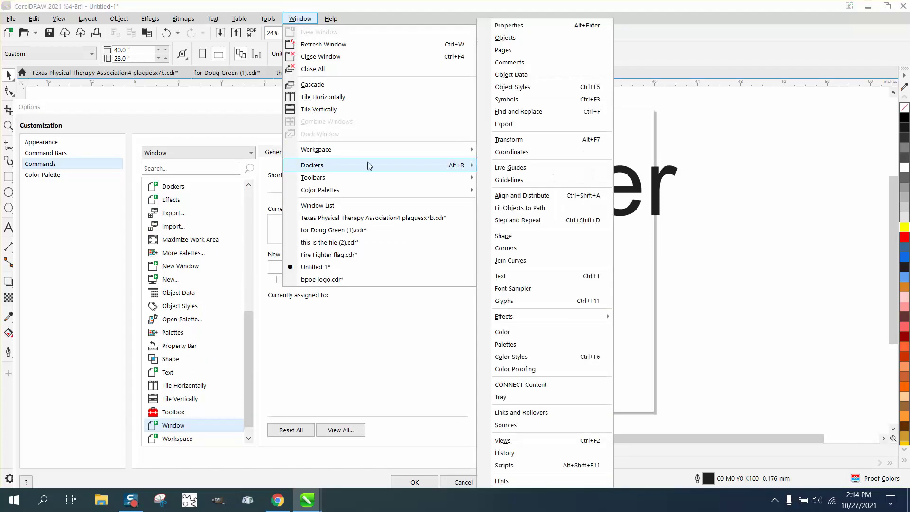
left_click(493, 39)
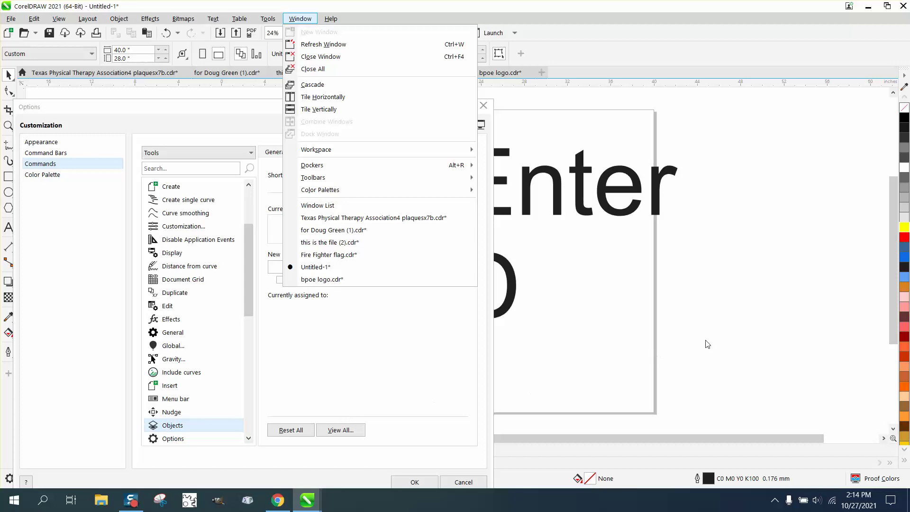
Assign Alt+I as the Objects docker shortcut and close Options with OK
key("Escape")
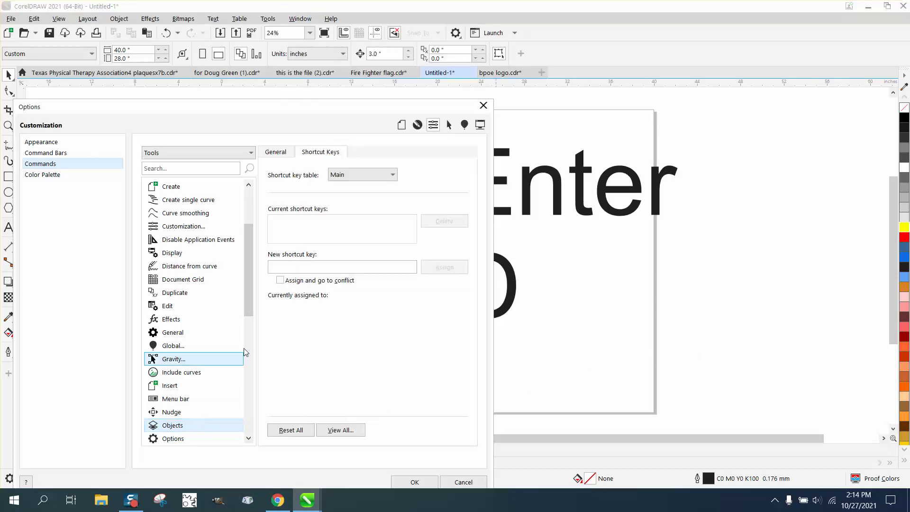
left_click(286, 267)
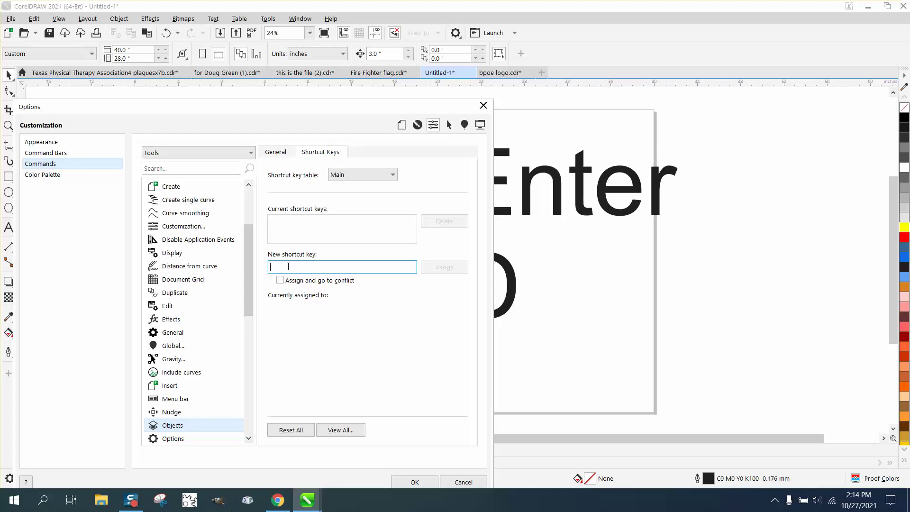
key("alt+i")
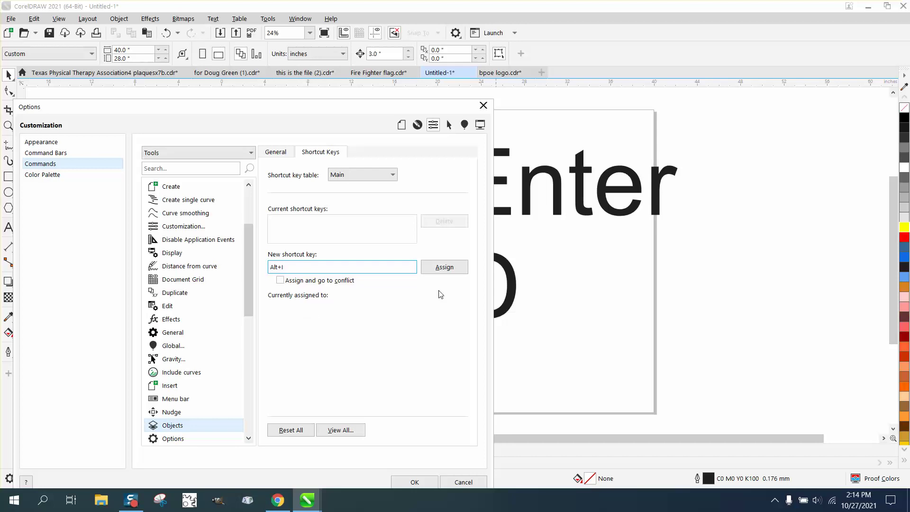
left_click(456, 271)
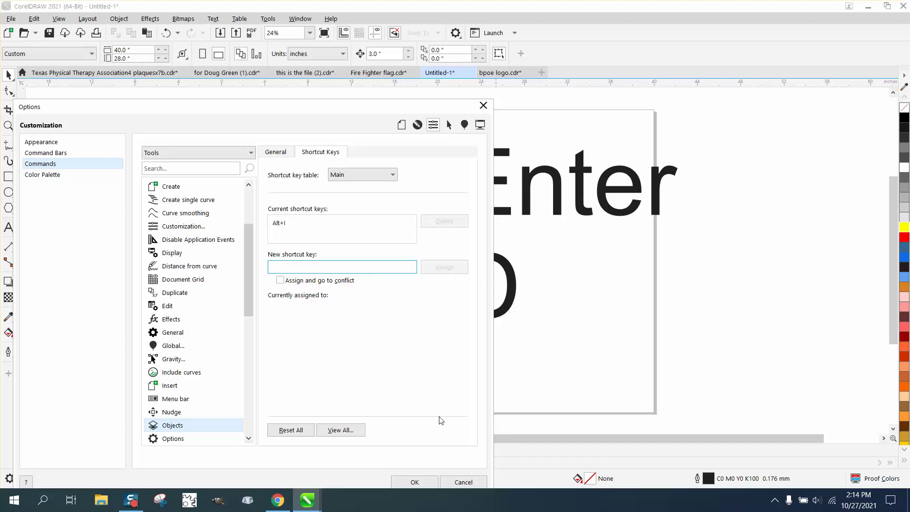
left_click(415, 482)
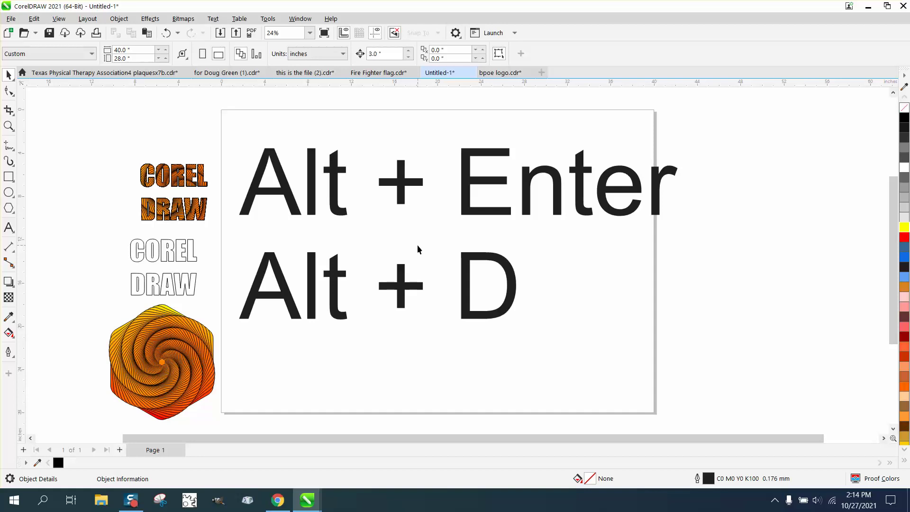
key("alt+i")
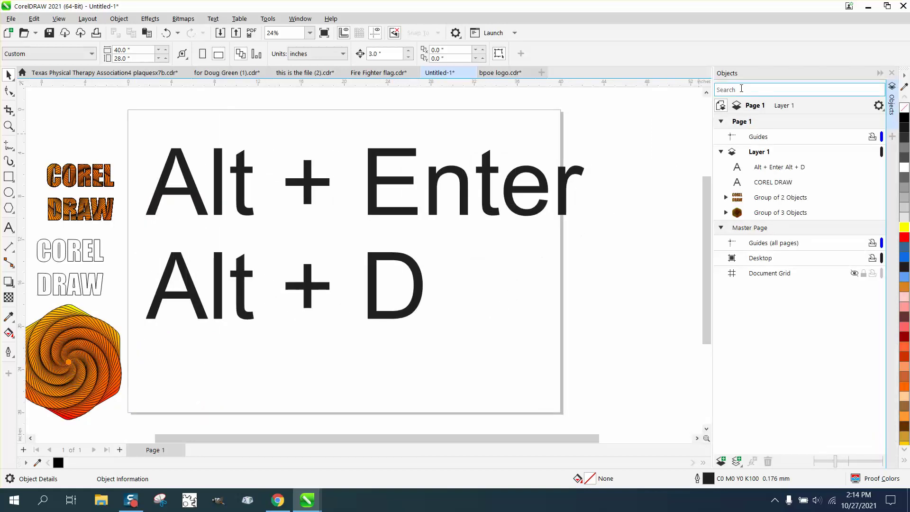
left_click(892, 73)
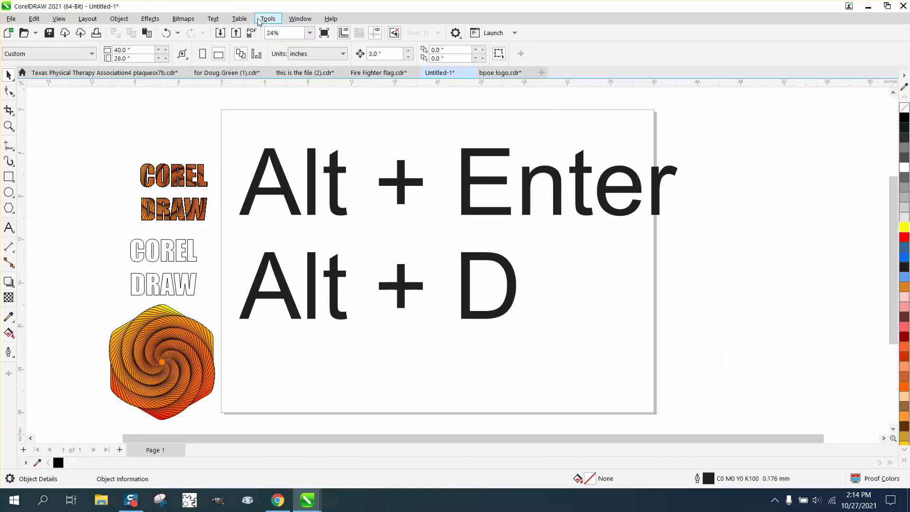
left_click(297, 21)
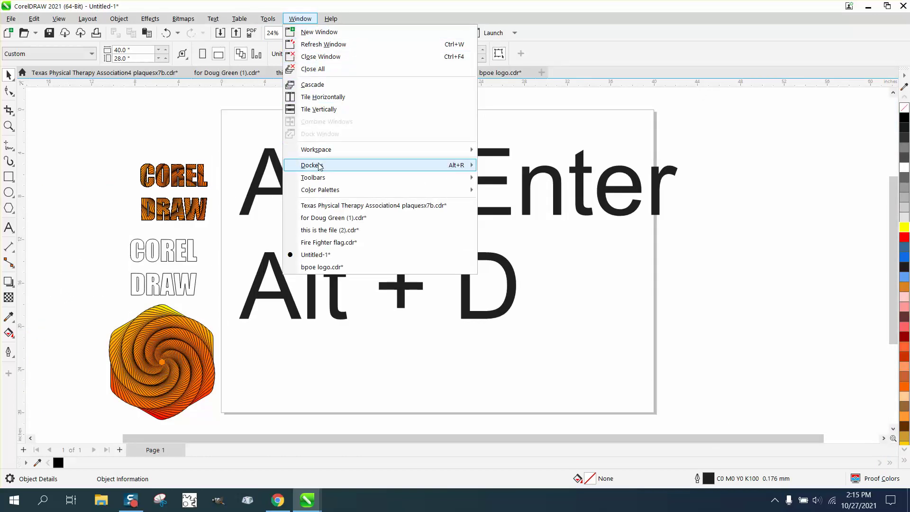
mouse_move(381, 164)
mouse_move(451, 167)
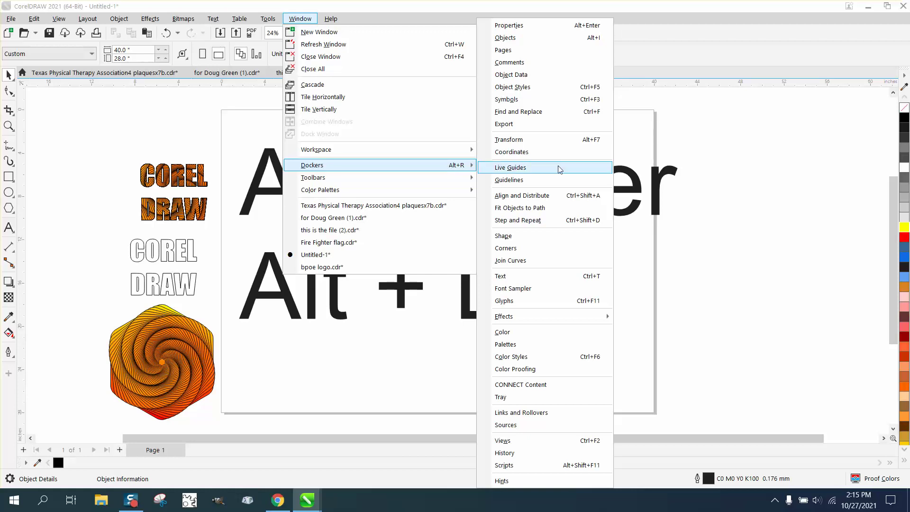
left_click(749, 176)
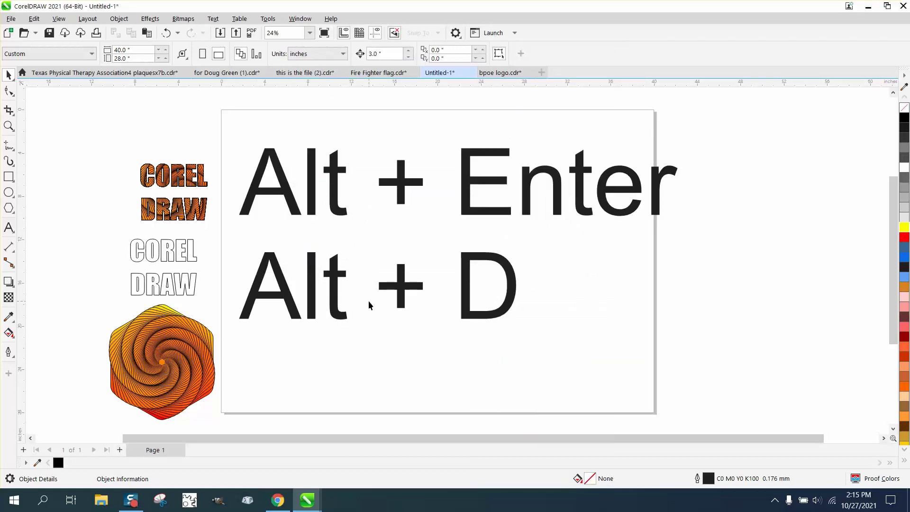
key("alt+d")
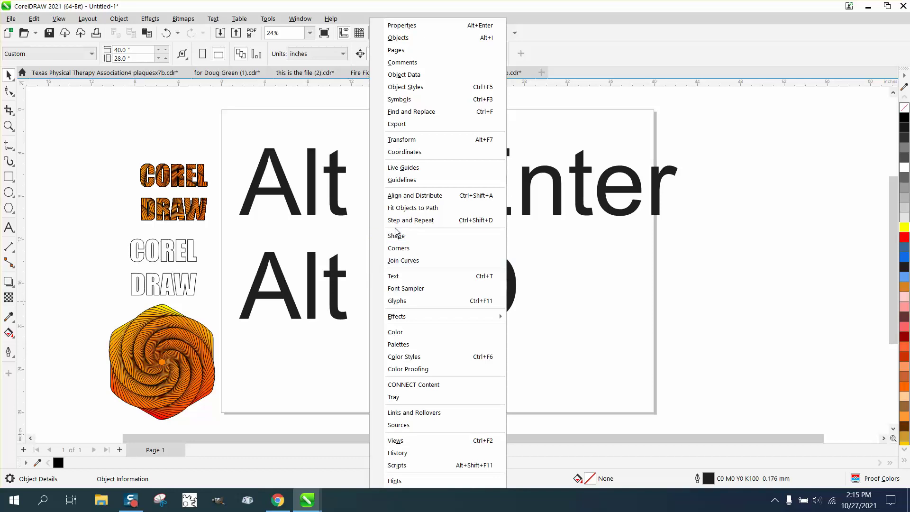
left_click(569, 282)
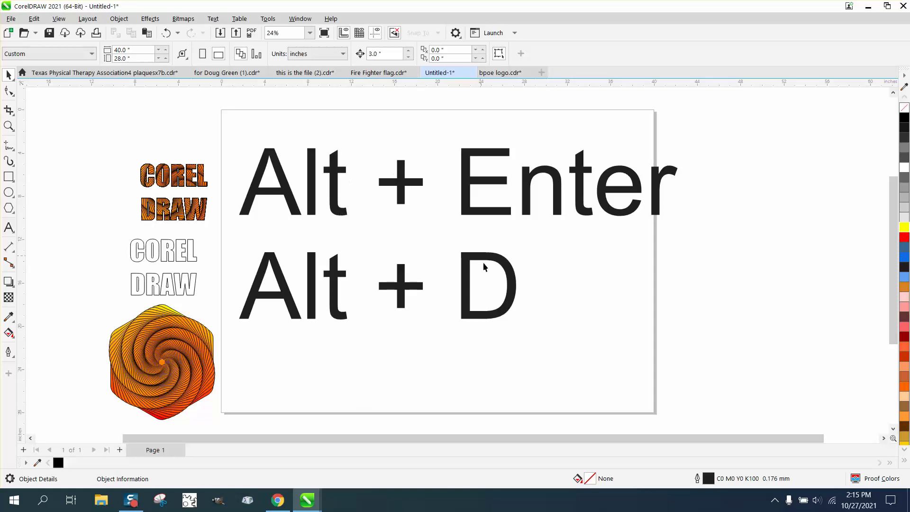
Select the Alt + Enter / Alt + D text and press P to centre it at X 20.0", Y -14.0"
left_click(501, 267)
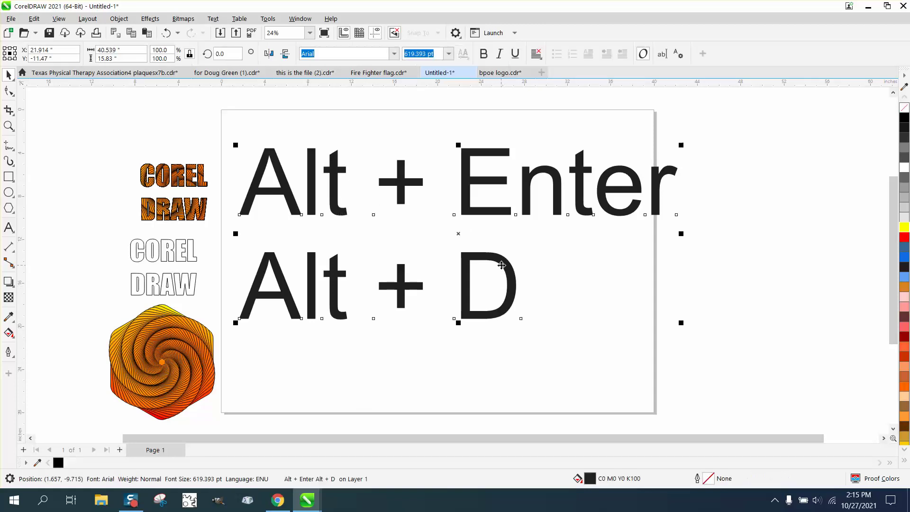
left_click(523, 230)
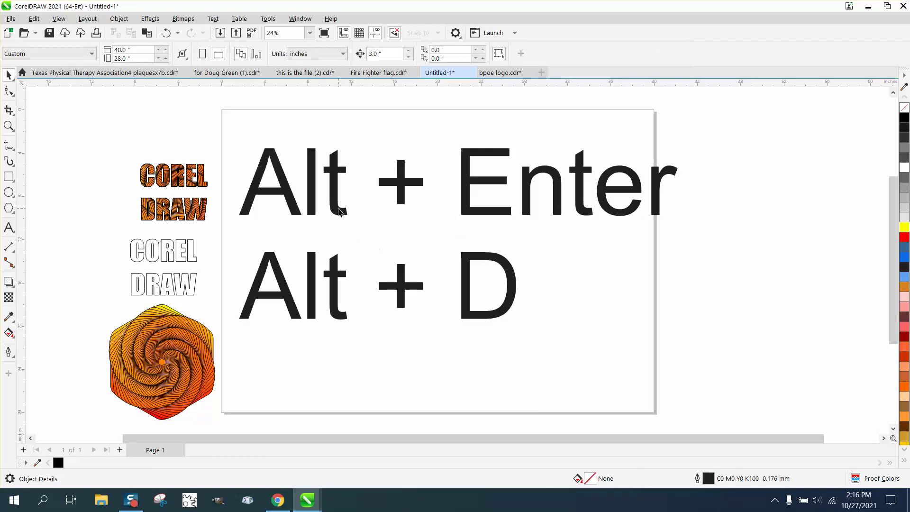
left_click(339, 210)
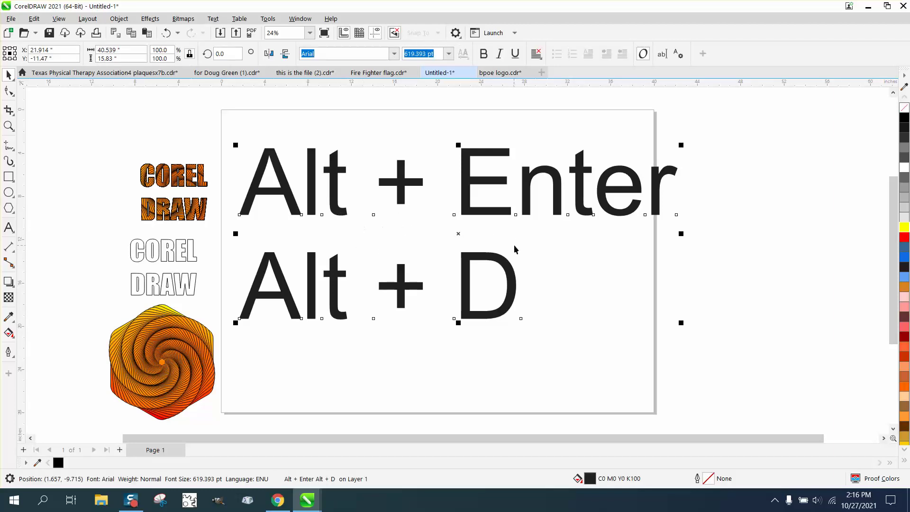
left_click(85, 262)
left_click(10, 228)
left_click(85, 202)
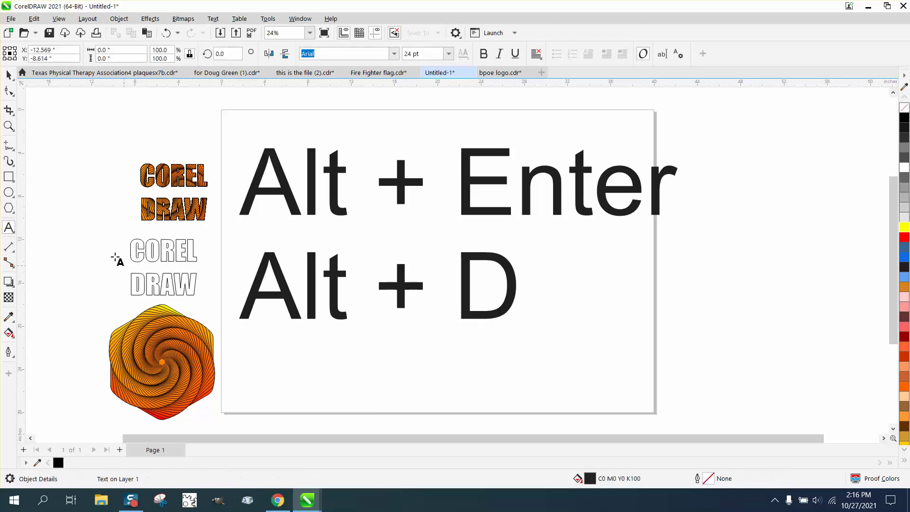
left_click(6, 76)
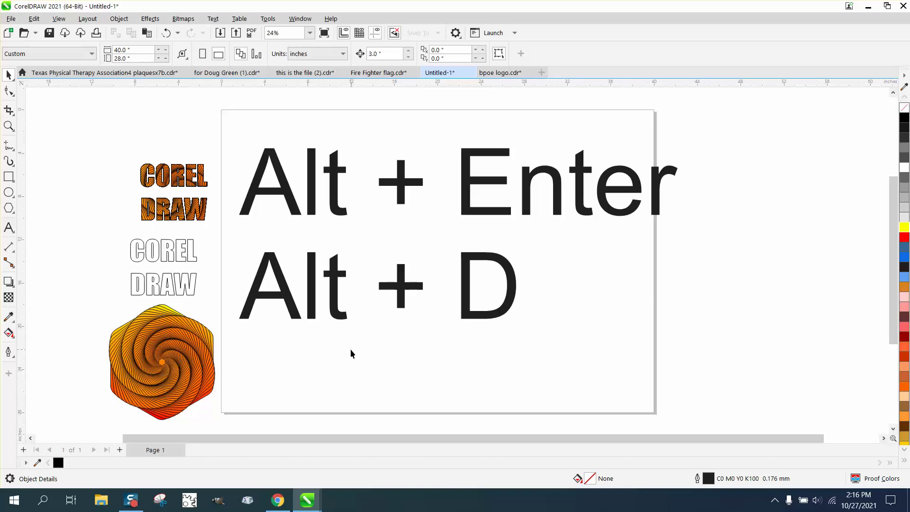
left_click(404, 311)
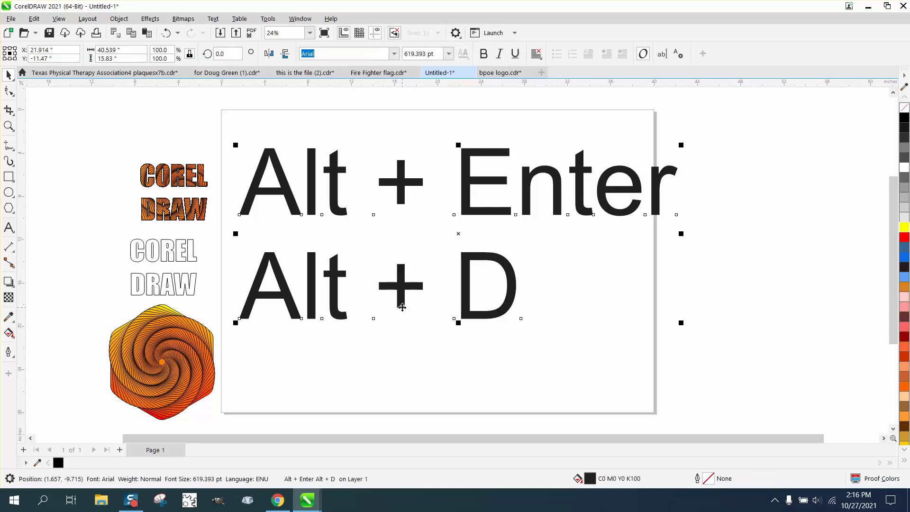
key("p")
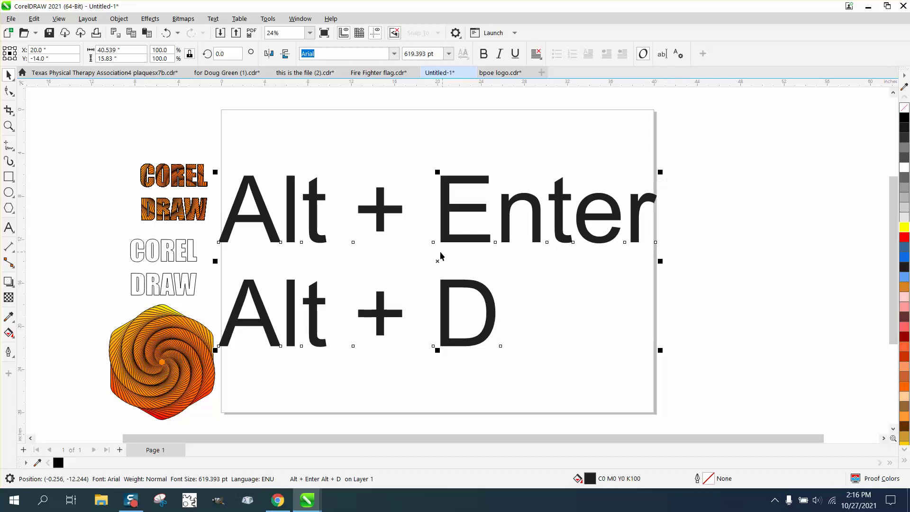
Delete the shortcut text and centre the spiral hexagon group on the page
left_click_drag(440, 256, 669, 178)
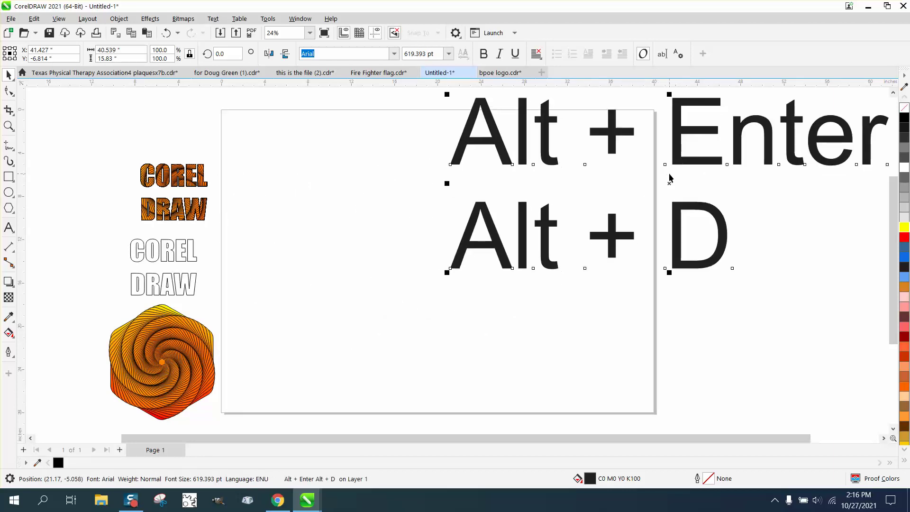
key("Delete")
left_click(180, 378)
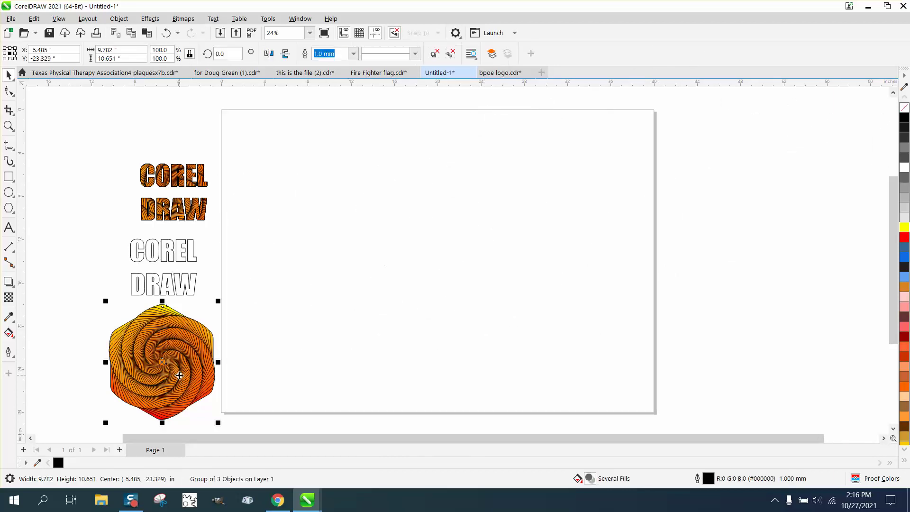
key("p")
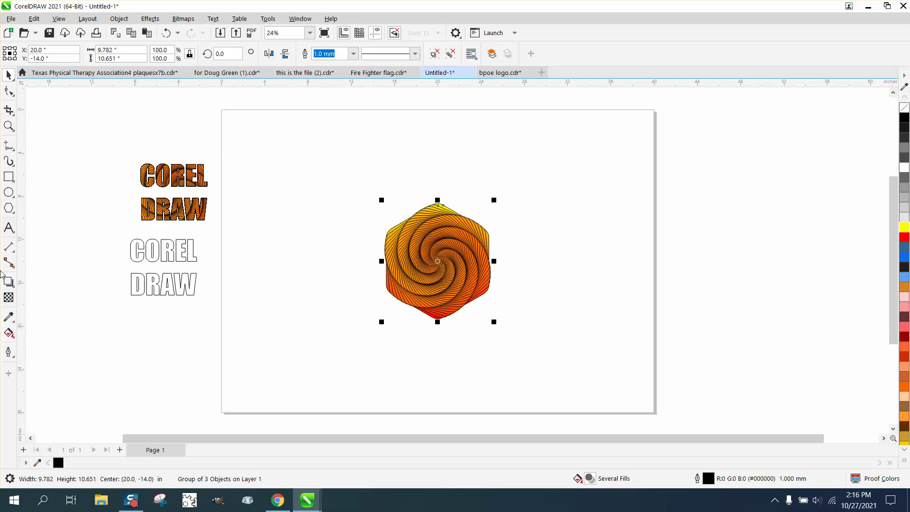
Zoom in on the hexagon and open the Objects docker with the new shortcut
left_click(9, 126)
left_click_drag(362, 183, 571, 328)
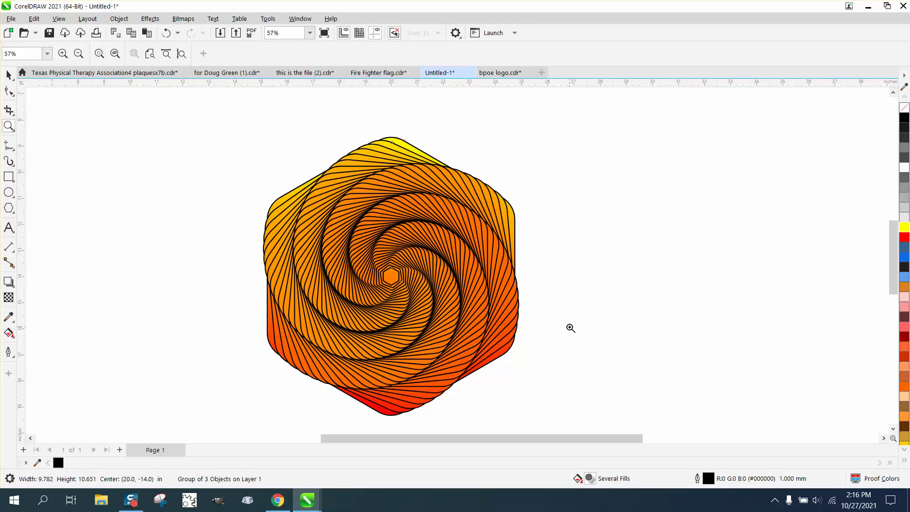
key("alt+0")
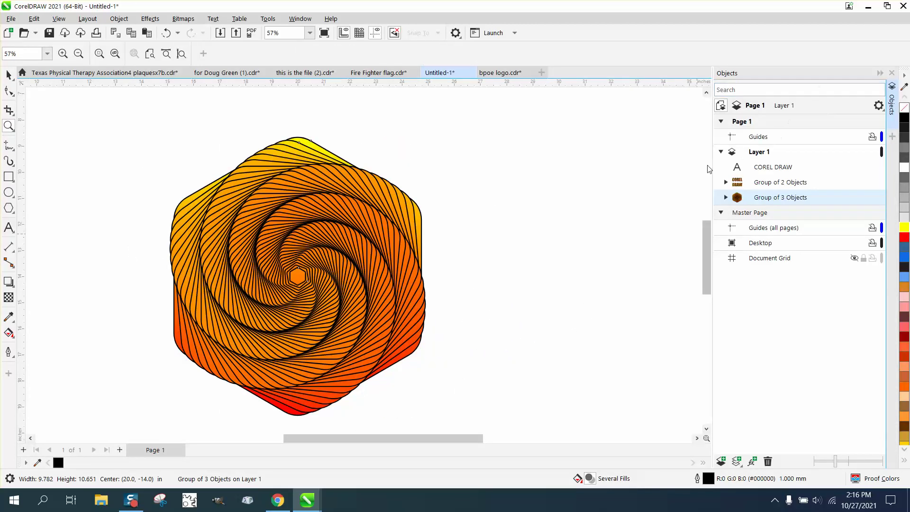